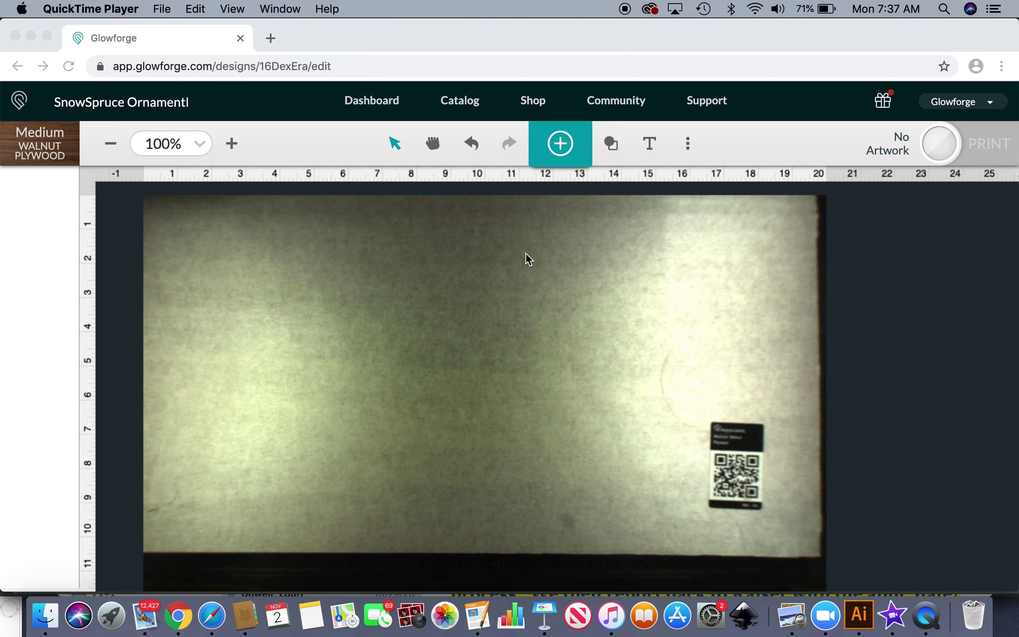
Upload the tree ornament artwork file and add it to the empty design on the walnut plywood
{"action": "left_click", "coordinate": [559, 146]}
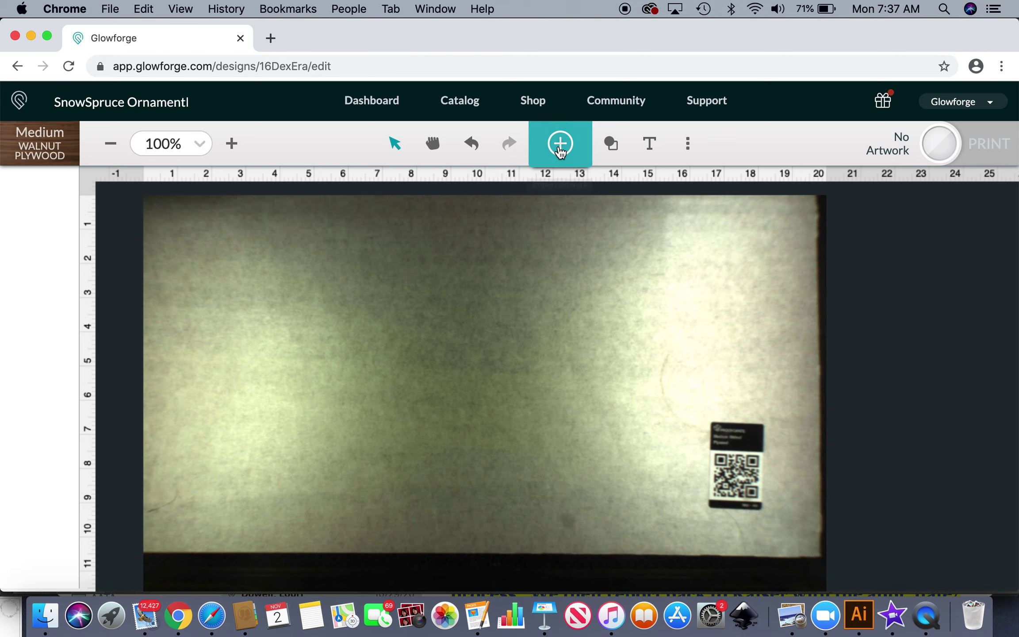
{"action": "left_click", "coordinate": [559, 146]}
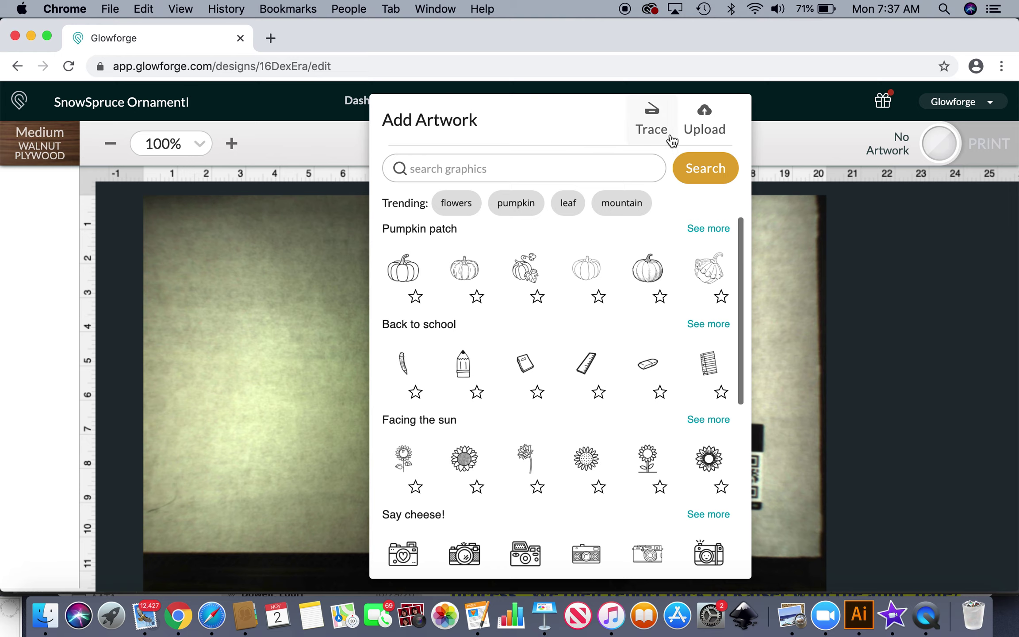
{"action": "left_click", "coordinate": [708, 136]}
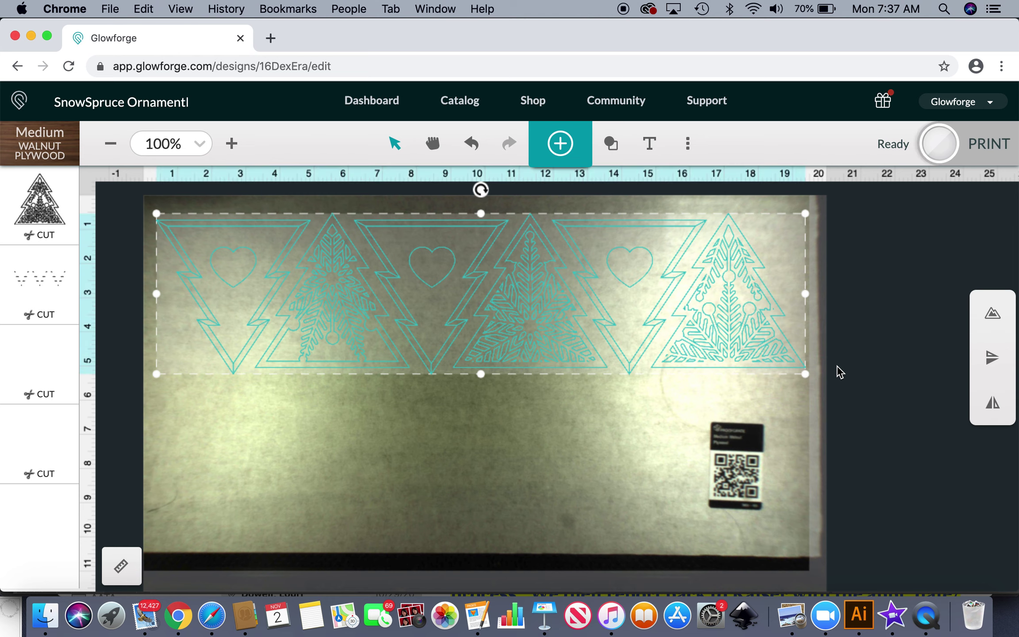
Nudge the row of six ornament pieces close to the upper-left corner of the plywood sheet
{"action": "key", "text": "Left"}
{"action": "key", "text": "Left"}
{"action": "key", "text": "Left"}
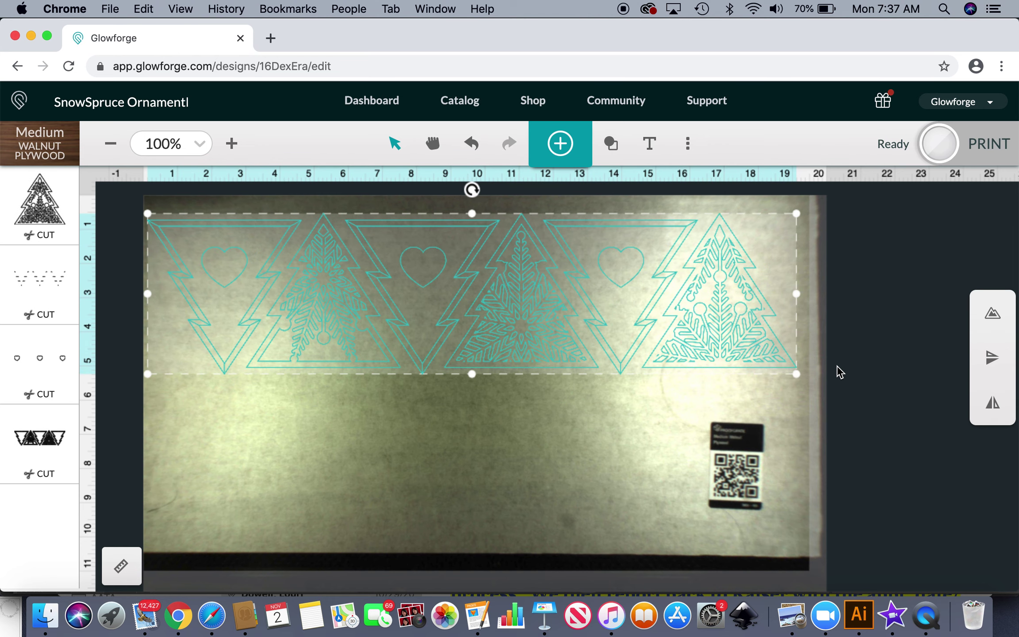
{"action": "key", "text": "Right"}
{"action": "key", "text": "Up"}
{"action": "key", "text": "Up"}
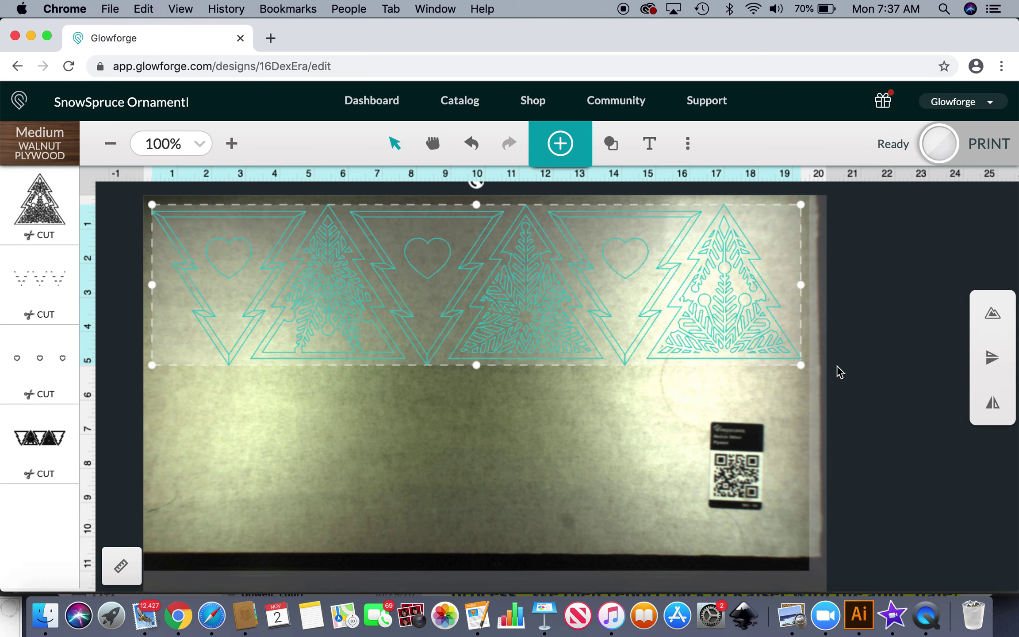
Duplicate the ornament row and place the copy directly below the first row, clear of its outlines and within the plywood
{"action": "key", "text": "Right"}
{"action": "key", "text": "Right"}
{"action": "key", "text": "Down"}
{"action": "key", "text": "Down"}
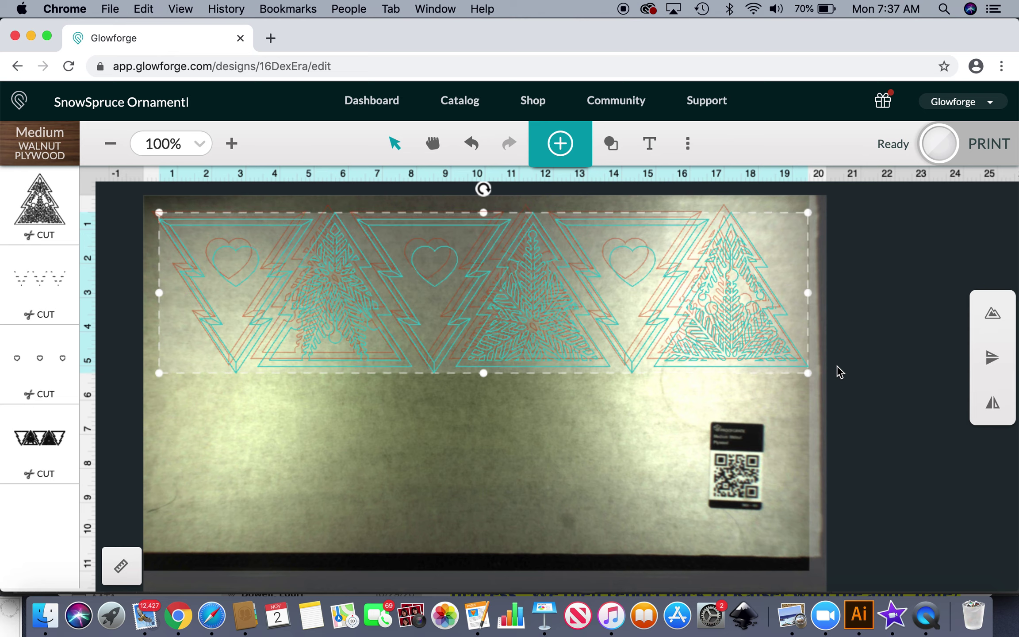
{"action": "key", "text": "Down"}
{"action": "key", "text": "Down"}
{"action": "key", "text": "Down"}
{"action": "key", "text": "Down"}
{"action": "key", "text": "Down"}
{"action": "key", "text": "Down"}
{"action": "key", "text": "Down"}
{"action": "key", "text": "Down"}
{"action": "key", "text": "Down"}
{"action": "key", "text": "Down"}
{"action": "key", "text": "Down"}
{"action": "key", "text": "Down"}
{"action": "key", "text": "Down"}
{"action": "key", "text": "Down"}
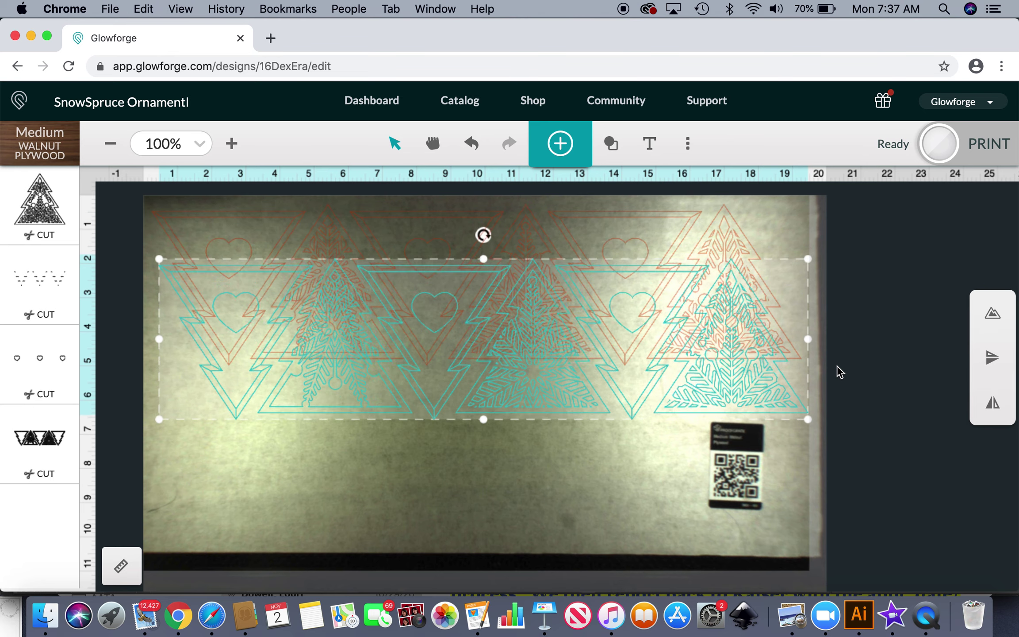
{"action": "key", "text": "Down"}
{"action": "key", "text": "Down"}
{"action": "key", "text": "Down"}
{"action": "key", "text": "Down"}
{"action": "key", "text": "Down"}
{"action": "key", "text": "Down"}
{"action": "key", "text": "Down"}
{"action": "key", "text": "Down"}
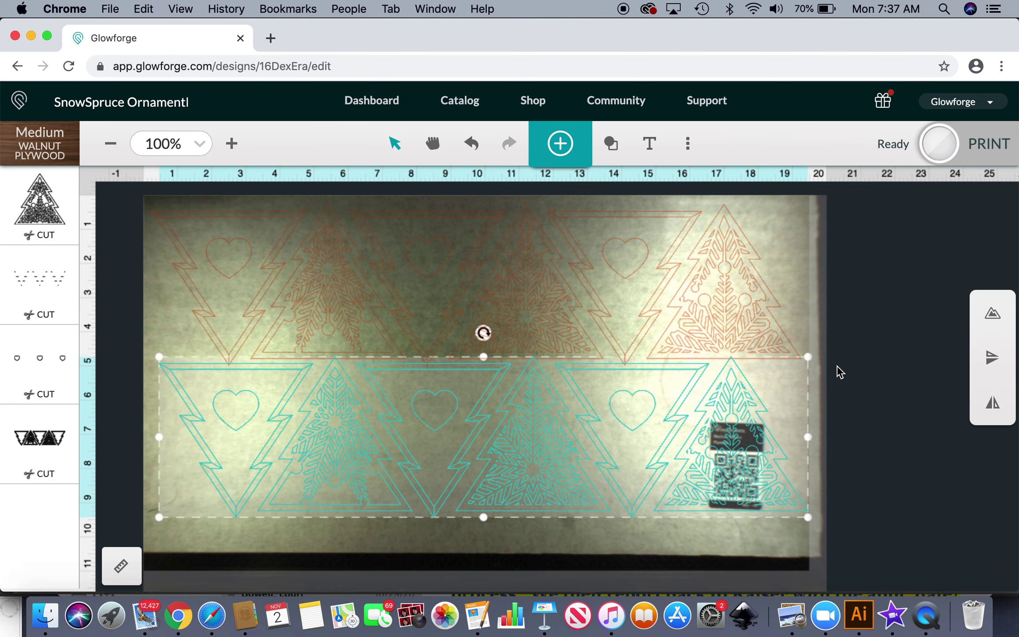
{"action": "key", "text": "Up"}
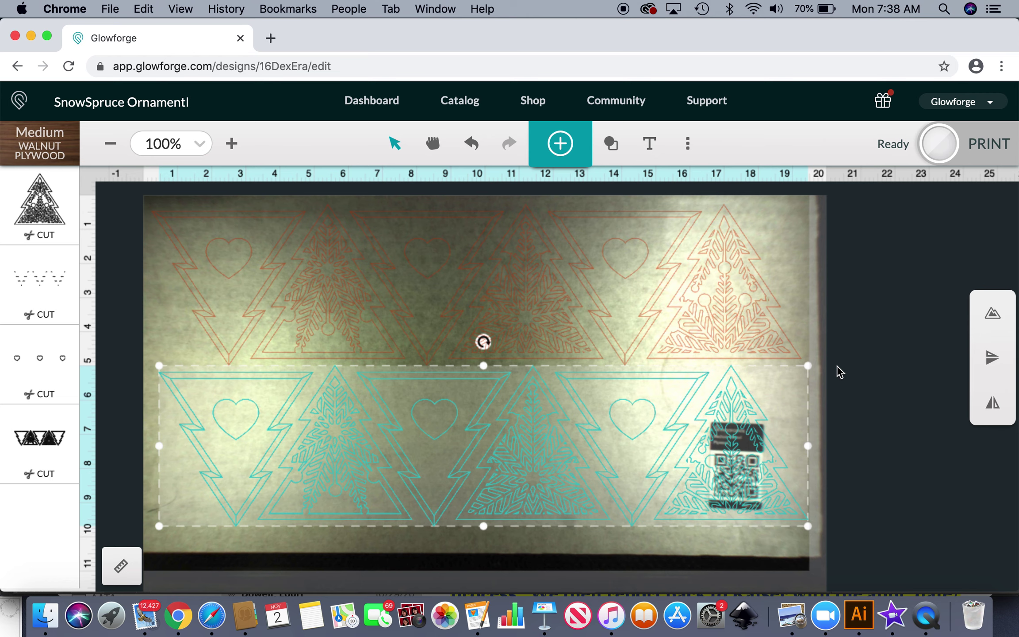
{"action": "left_click", "coordinate": [896, 322]}
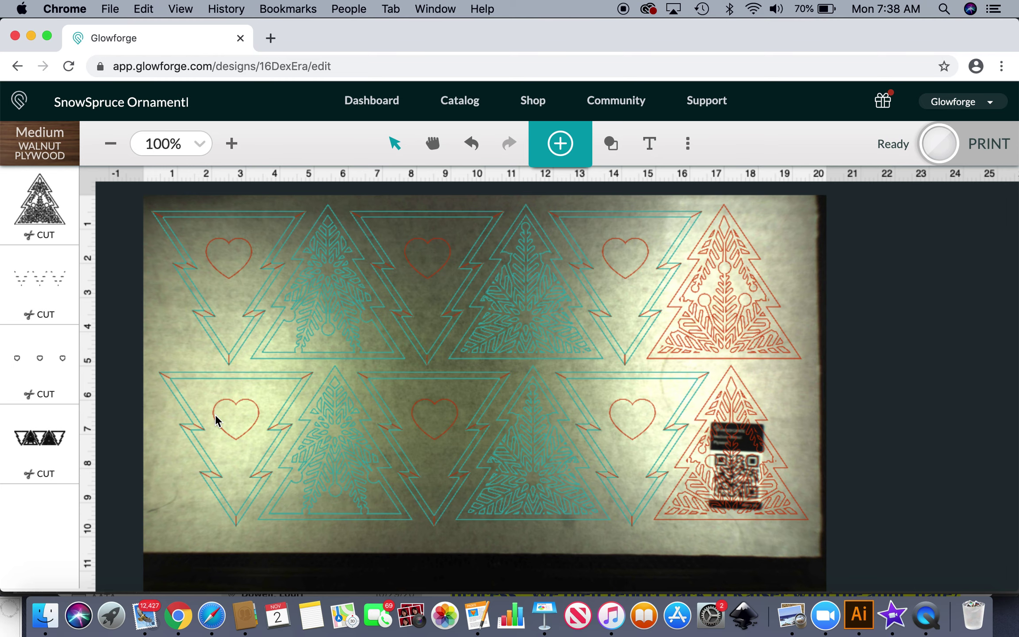
Insert a text object reading "Cookie" in the Cookie font
{"action": "scroll", "coordinate": [229, 264], "scroll_direction": "up", "scroll_amount": 5, "text": "ctrl"}
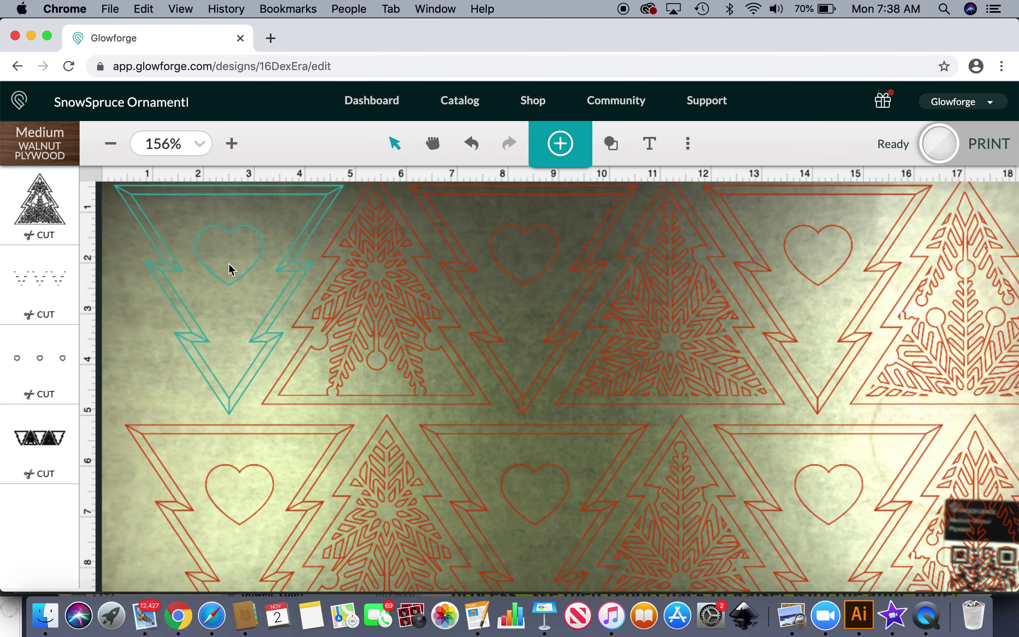
{"action": "scroll", "coordinate": [86, 273], "scroll_direction": "left", "scroll_amount": 2}
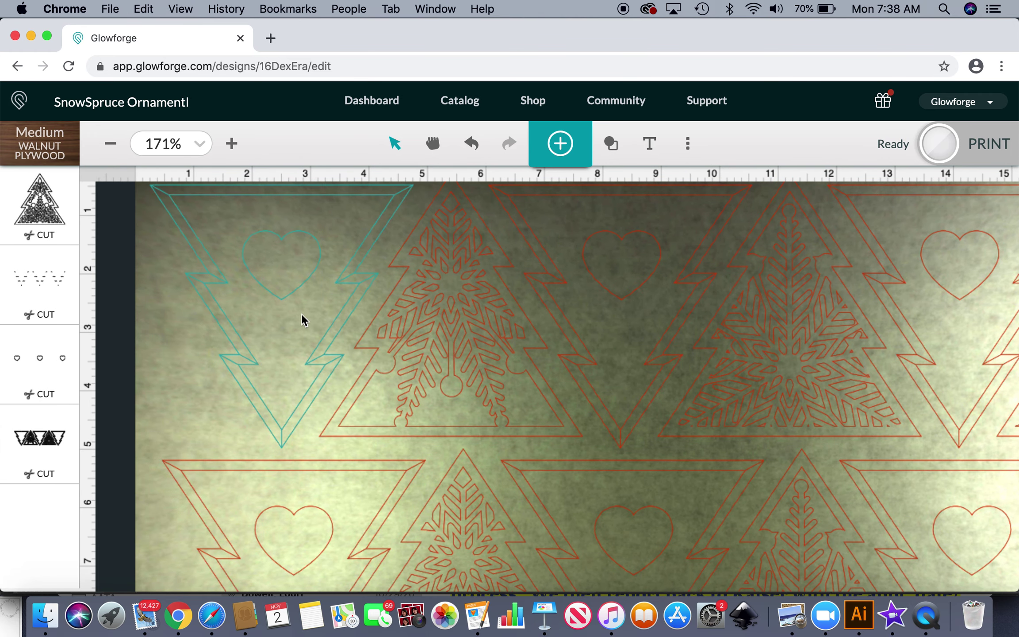
{"action": "scroll", "coordinate": [276, 302], "scroll_direction": "up", "scroll_amount": 2}
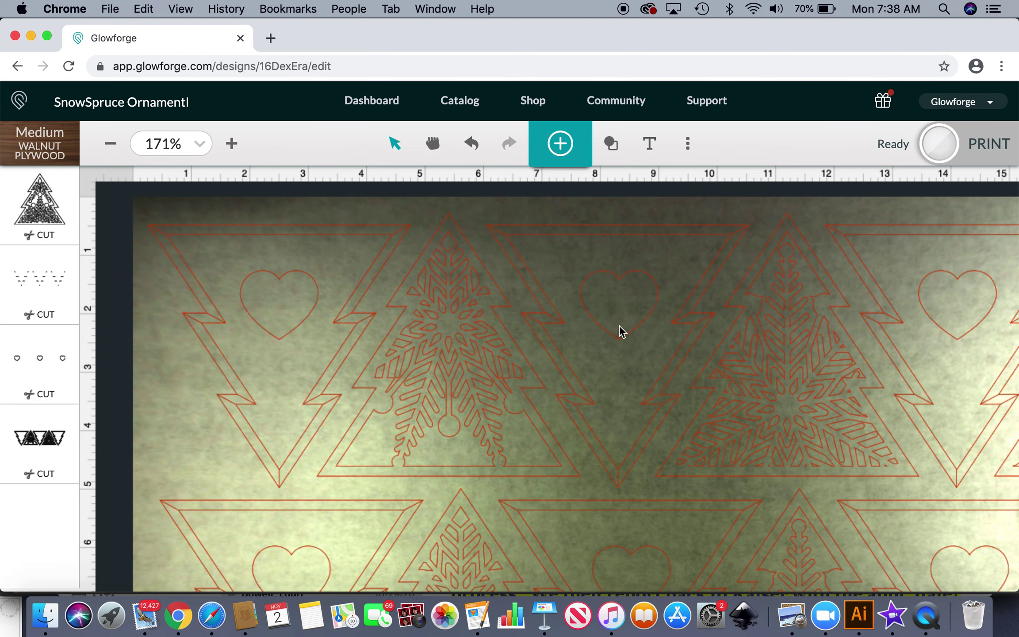
{"action": "scroll", "coordinate": [542, 327], "scroll_direction": "right", "scroll_amount": 5}
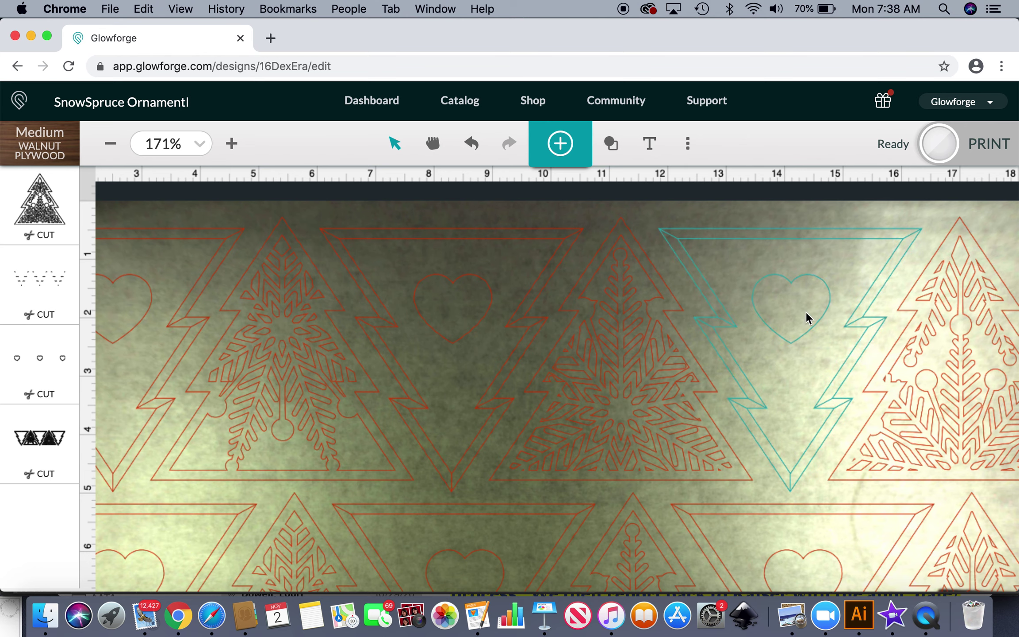
{"action": "left_click", "coordinate": [649, 144]}
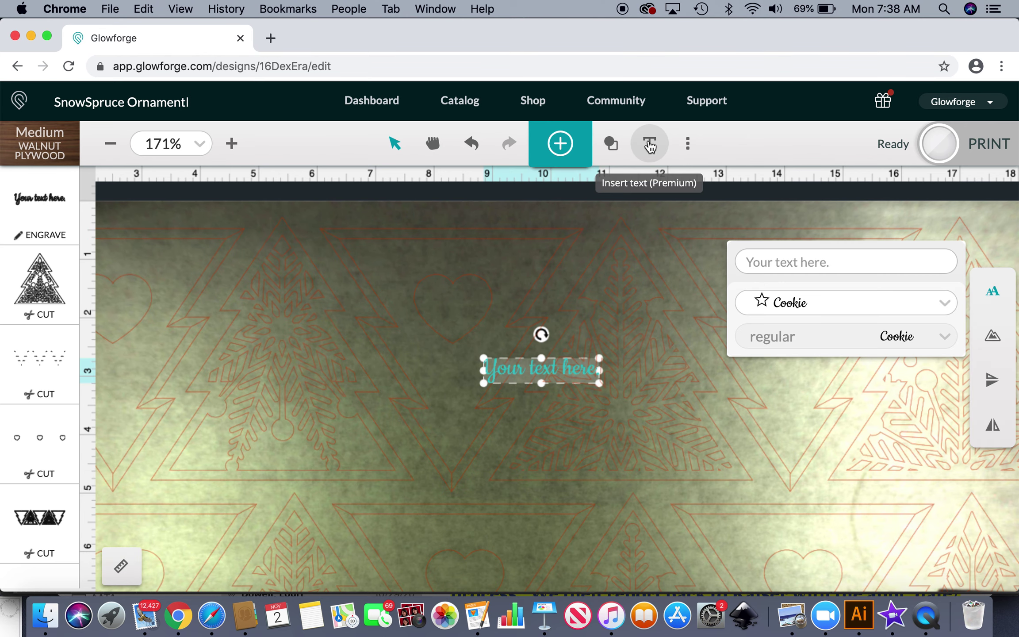
{"action": "left_click", "coordinate": [785, 260]}
{"action": "type", "text": "Cookie"}
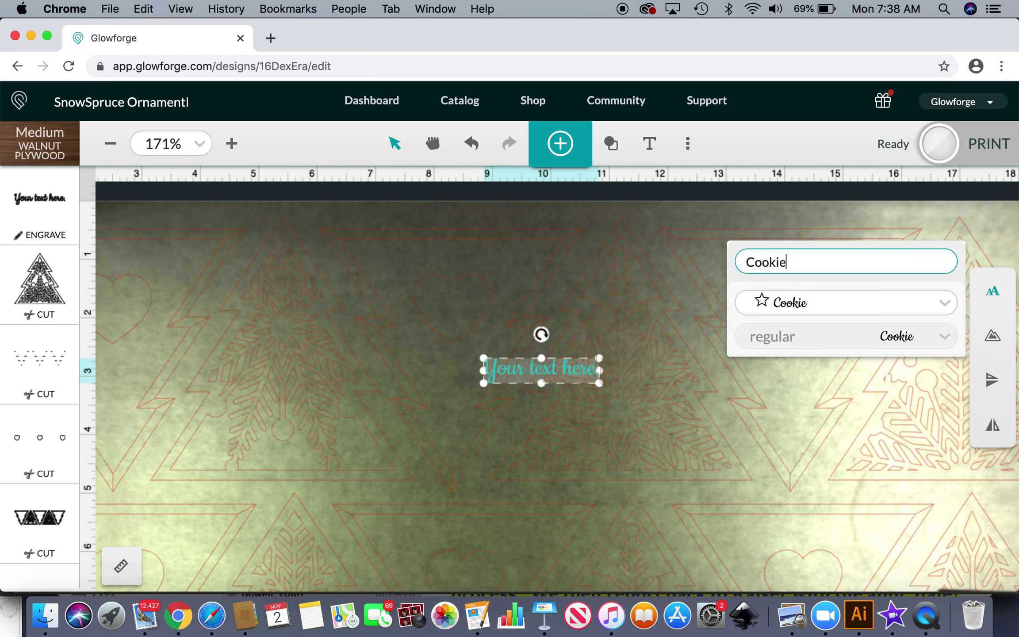
{"action": "key", "text": "Return"}
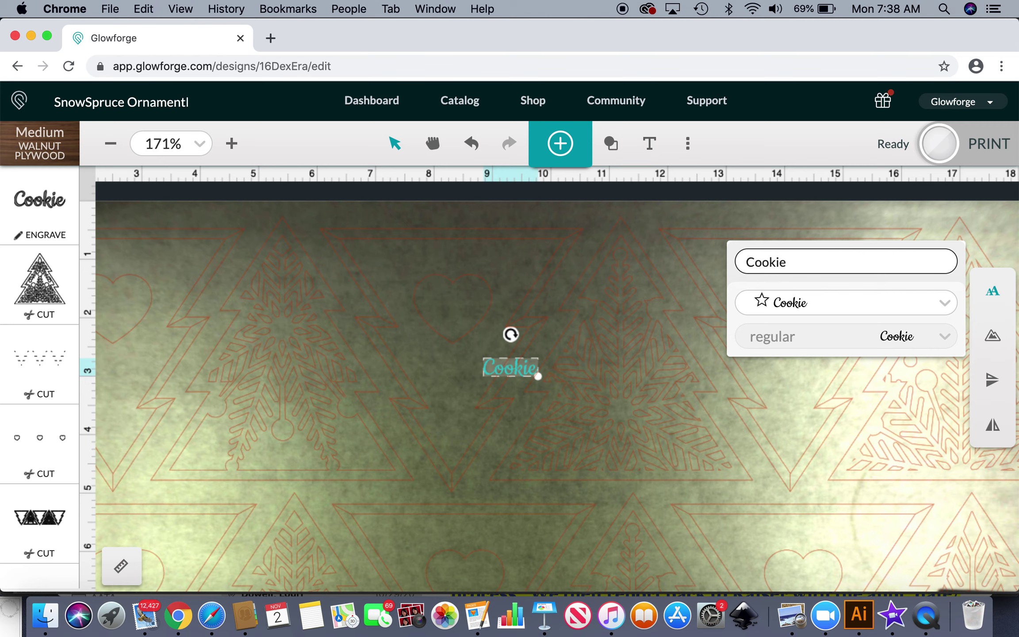
Move the "Cookie" text into the centre of the rightmost heart in the upper row and deselect it
{"action": "left_click_drag", "start_coordinate": [511, 367], "coordinate": [595, 367]}
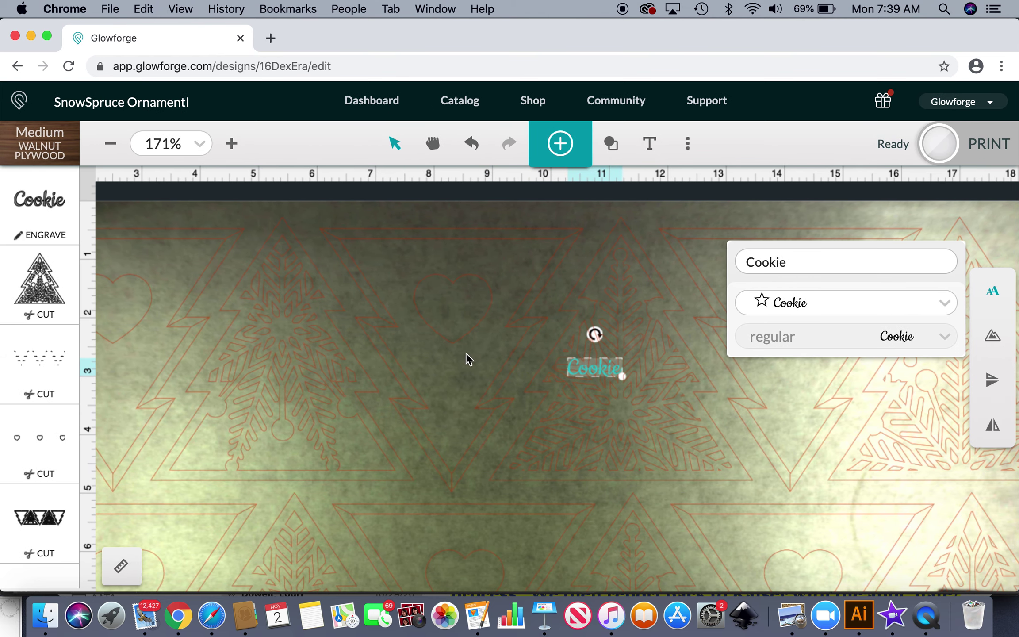
{"action": "scroll", "coordinate": [466, 353], "scroll_direction": "right", "scroll_amount": 7}
{"action": "scroll", "coordinate": [466, 353], "scroll_direction": "down", "scroll_amount": 1}
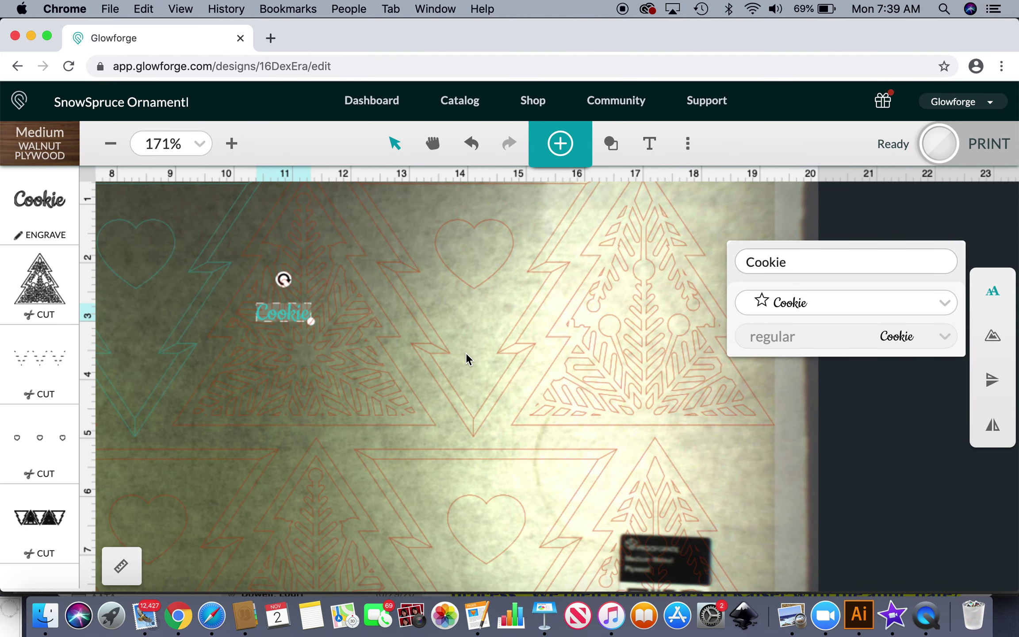
{"action": "key", "text": "Right"}
{"action": "key", "text": "Right"}
{"action": "key", "text": "Right"}
{"action": "key", "text": "Right"}
{"action": "key", "text": "Right"}
{"action": "key", "text": "Right"}
{"action": "key", "text": "Right"}
{"action": "key", "text": "Right"}
{"action": "key", "text": "Right"}
{"action": "key", "text": "Right"}
{"action": "key", "text": "Right"}
{"action": "key", "text": "Right"}
{"action": "key", "text": "Right"}
{"action": "key", "text": "Right"}
{"action": "key", "text": "Right"}
{"action": "key", "text": "Right"}
{"action": "key", "text": "Right"}
{"action": "key", "text": "Right"}
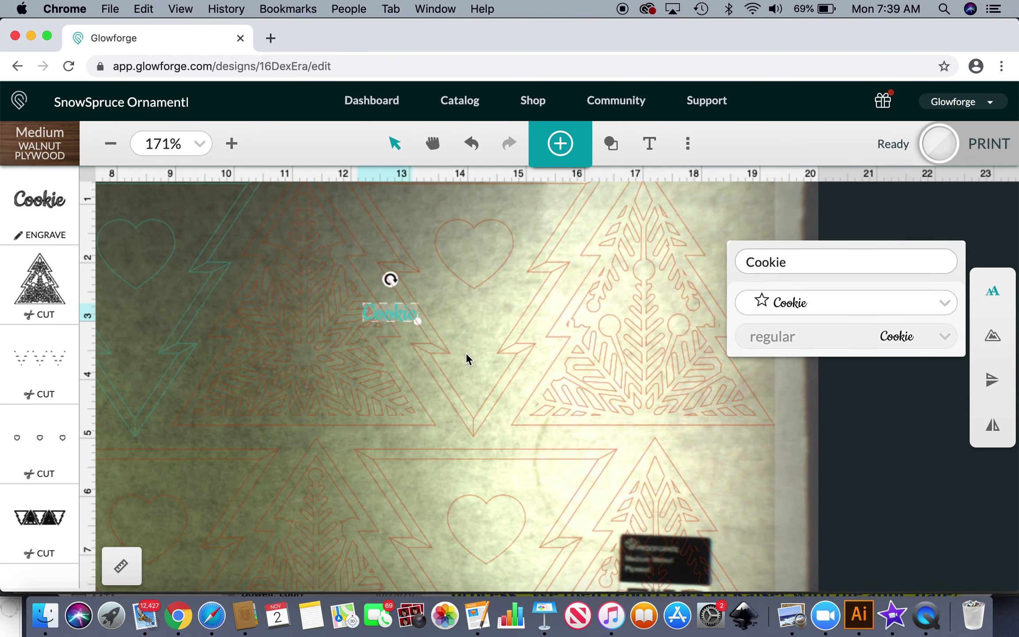
{"action": "key", "text": "Right"}
{"action": "key", "text": "Right"}
{"action": "key", "text": "Right"}
{"action": "key", "text": "Right"}
{"action": "key", "text": "Right"}
{"action": "key", "text": "Right"}
{"action": "key", "text": "Right"}
{"action": "key", "text": "Right"}
{"action": "key", "text": "Right"}
{"action": "key", "text": "Right"}
{"action": "key", "text": "Right"}
{"action": "key", "text": "Right"}
{"action": "key", "text": "Right"}
{"action": "key", "text": "Right"}
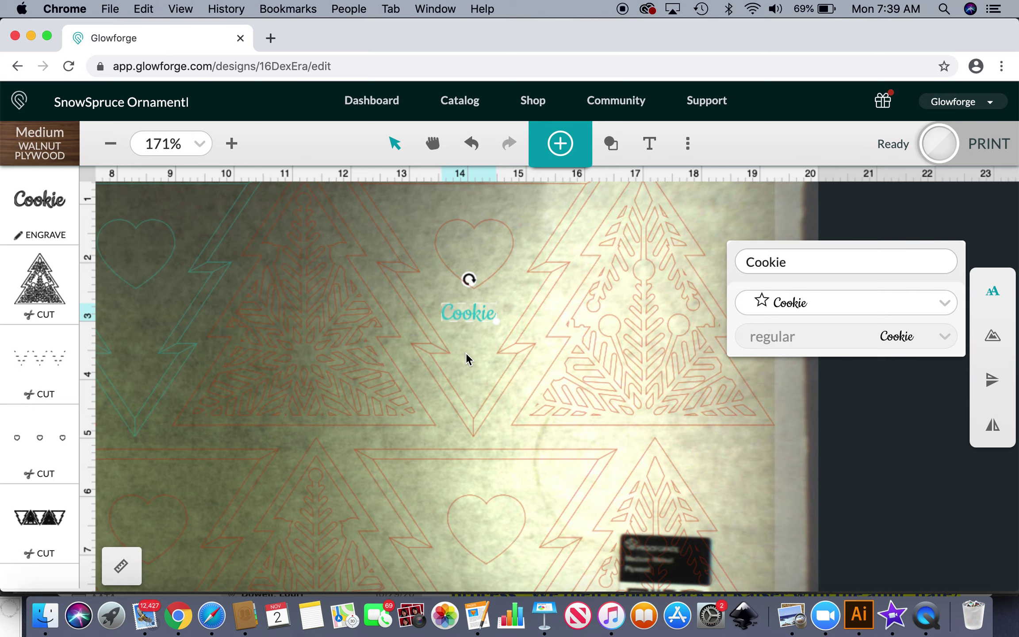
{"action": "key", "text": "Right"}
{"action": "key", "text": "Up"}
{"action": "key", "text": "Up"}
{"action": "key", "text": "Up"}
{"action": "key", "text": "Up"}
{"action": "key", "text": "Up"}
{"action": "key", "text": "Up"}
{"action": "key", "text": "Up"}
{"action": "key", "text": "Up"}
{"action": "key", "text": "Up"}
{"action": "key", "text": "Up"}
{"action": "key", "text": "Up"}
{"action": "key", "text": "Up"}
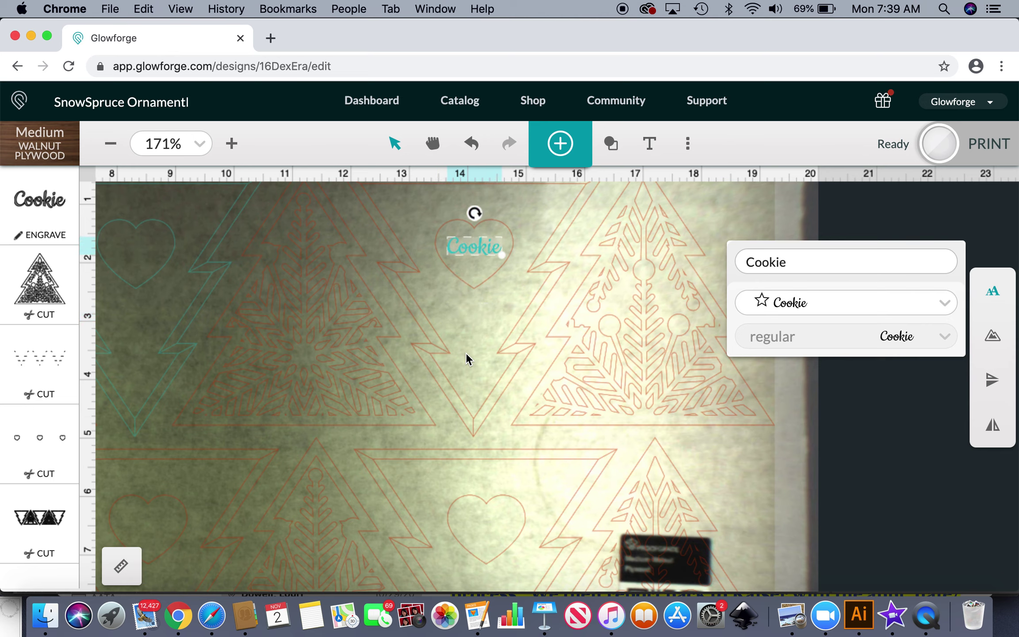
{"action": "key", "text": "Right"}
{"action": "key", "text": "Down"}
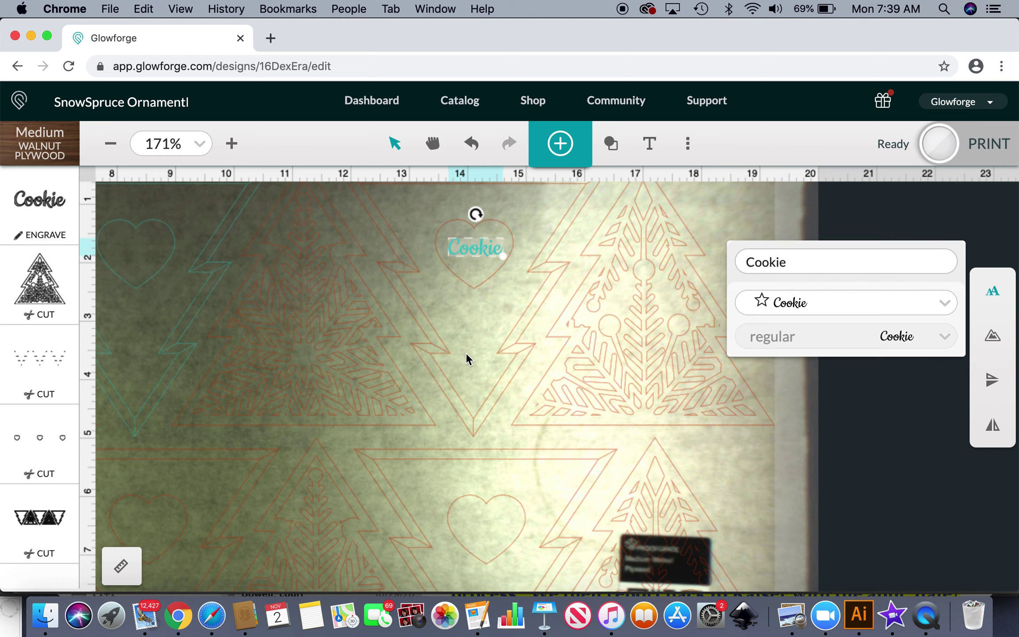
{"action": "left_click", "coordinate": [464, 328]}
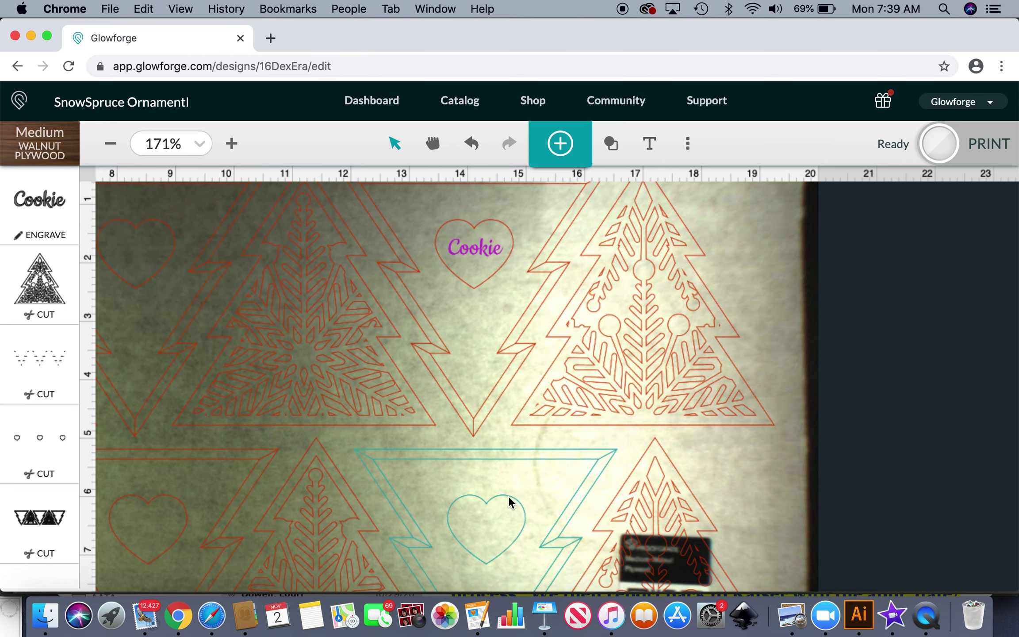
Change the operation for the short corner and bevel lines on the heart trees to a High Quality score
{"action": "scroll", "coordinate": [79, 280], "scroll_direction": "left", "scroll_amount": 3}
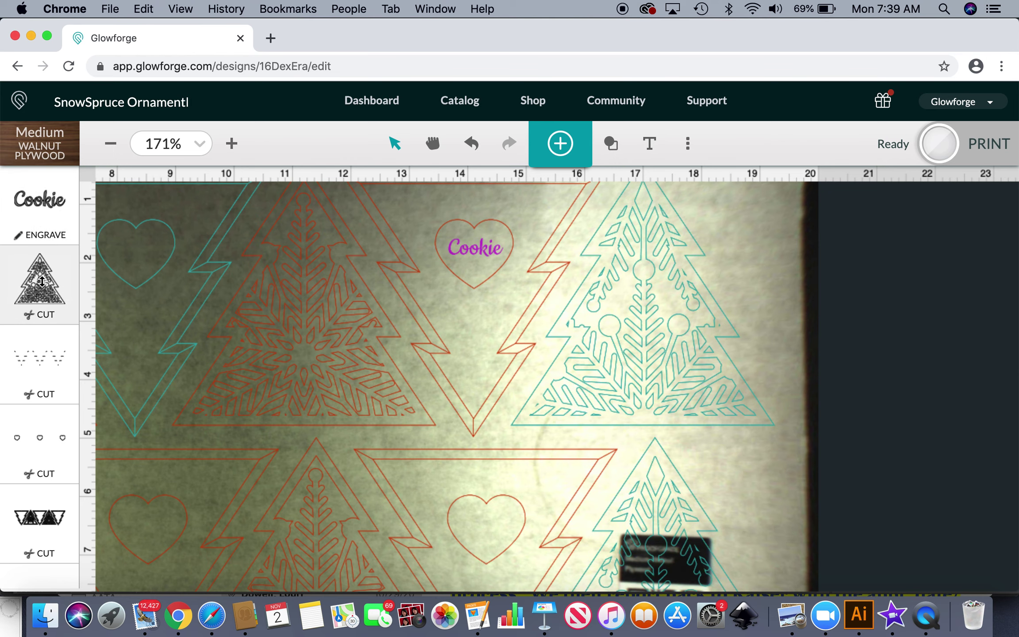
{"action": "right_click", "coordinate": [37, 521]}
{"action": "key", "text": "Escape"}
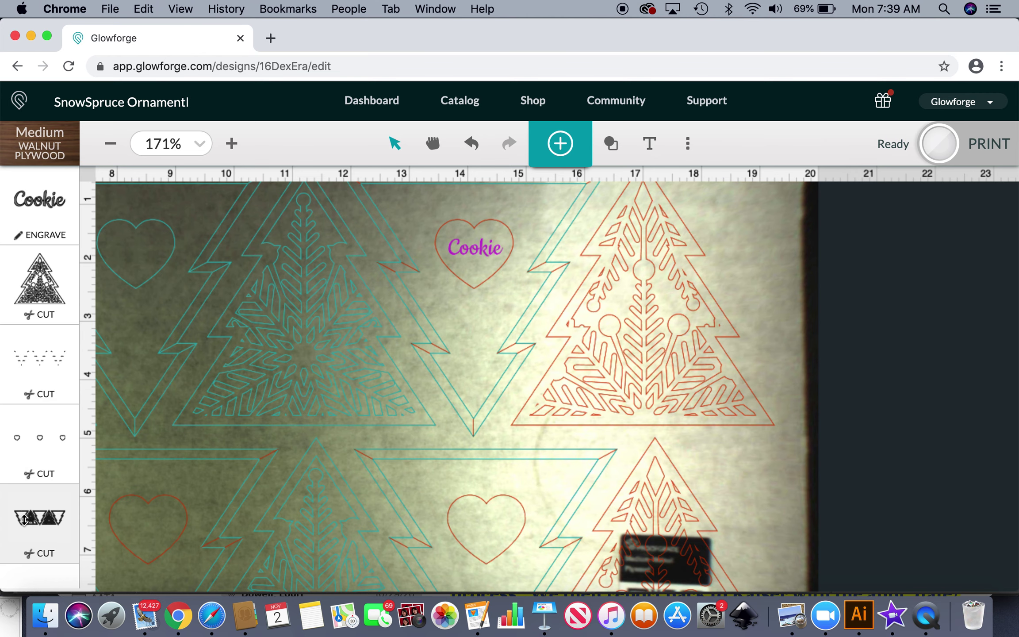
{"action": "left_click", "coordinate": [24, 519]}
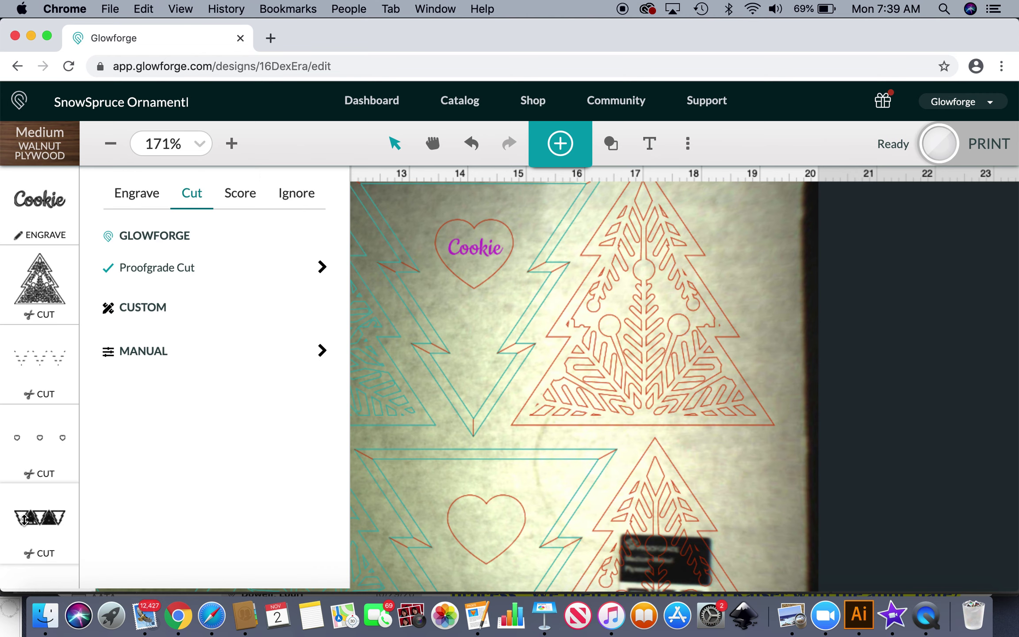
{"action": "left_click", "coordinate": [50, 356]}
{"action": "left_click", "coordinate": [50, 356]}
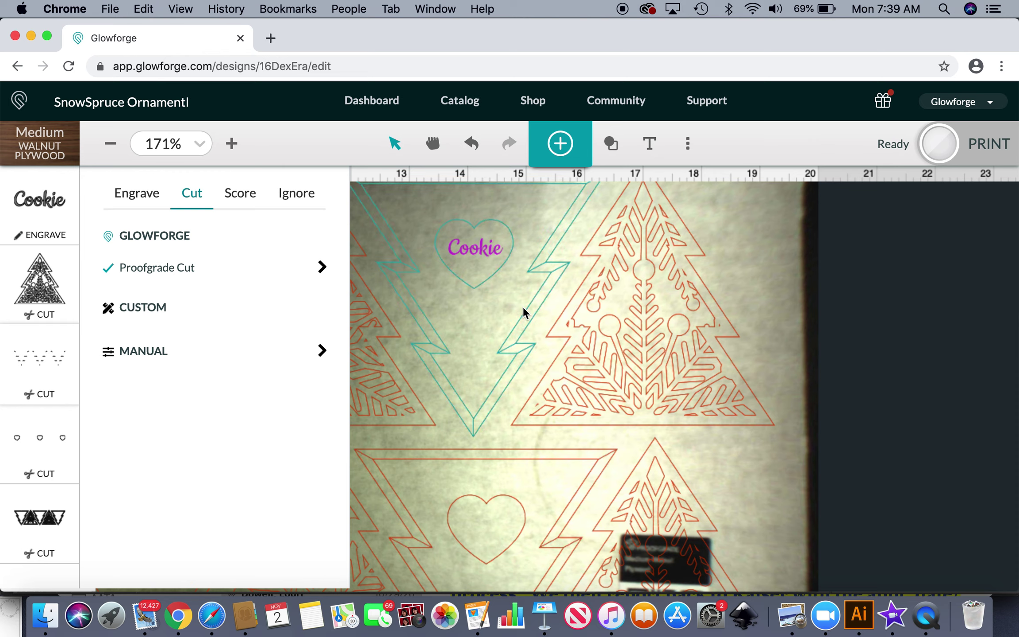
{"action": "left_click", "coordinate": [253, 196]}
{"action": "left_click", "coordinate": [177, 274]}
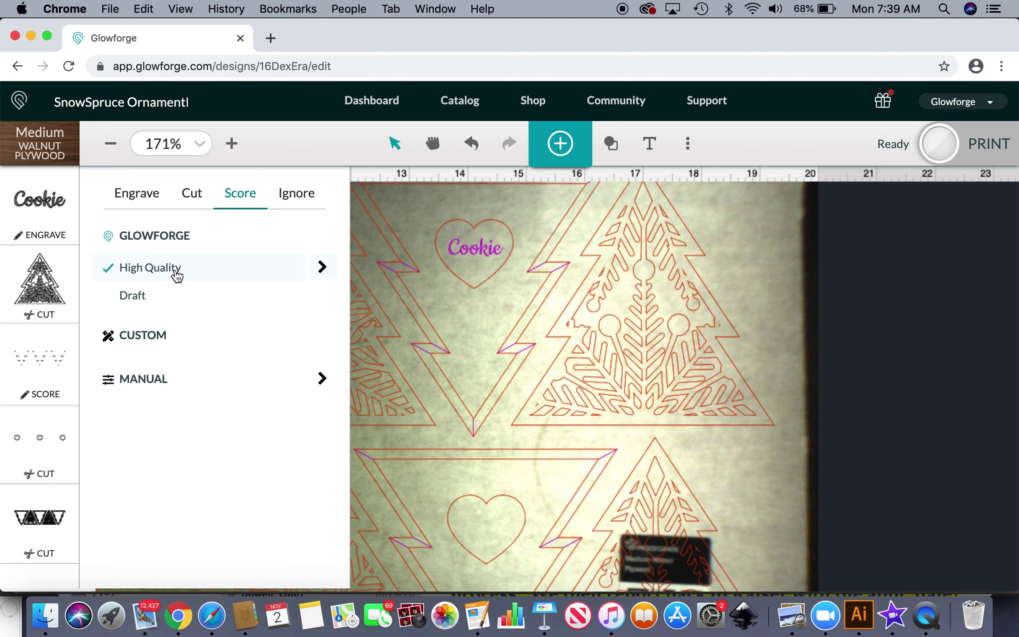
{"action": "left_click", "coordinate": [424, 375]}
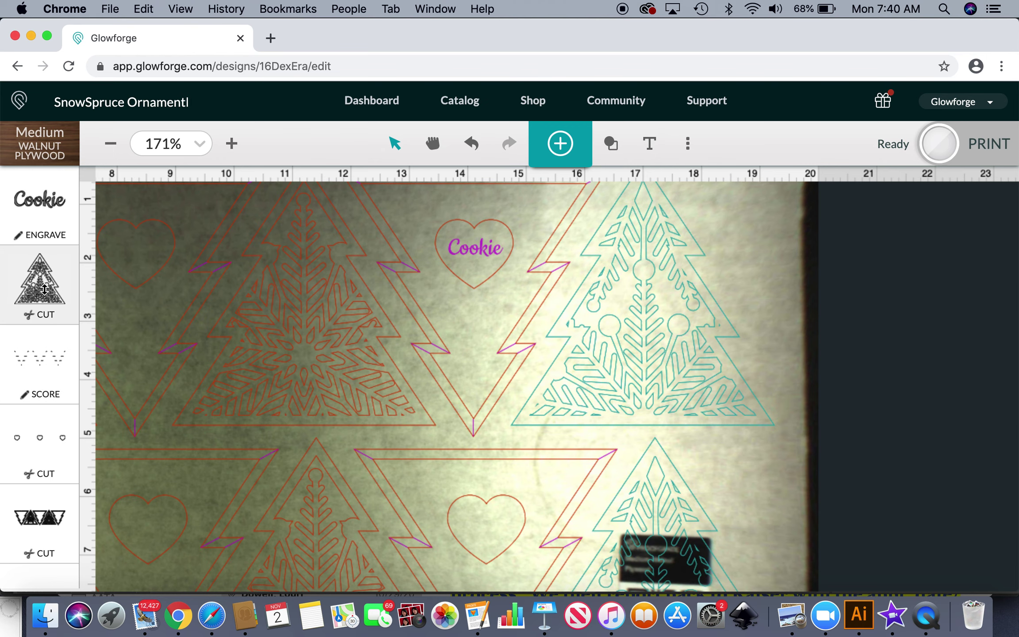
Move the single-tree cut operation to the end of the order, after the row-of-trees cut
{"action": "left_click_drag", "start_coordinate": [42, 311], "coordinate": [48, 582]}
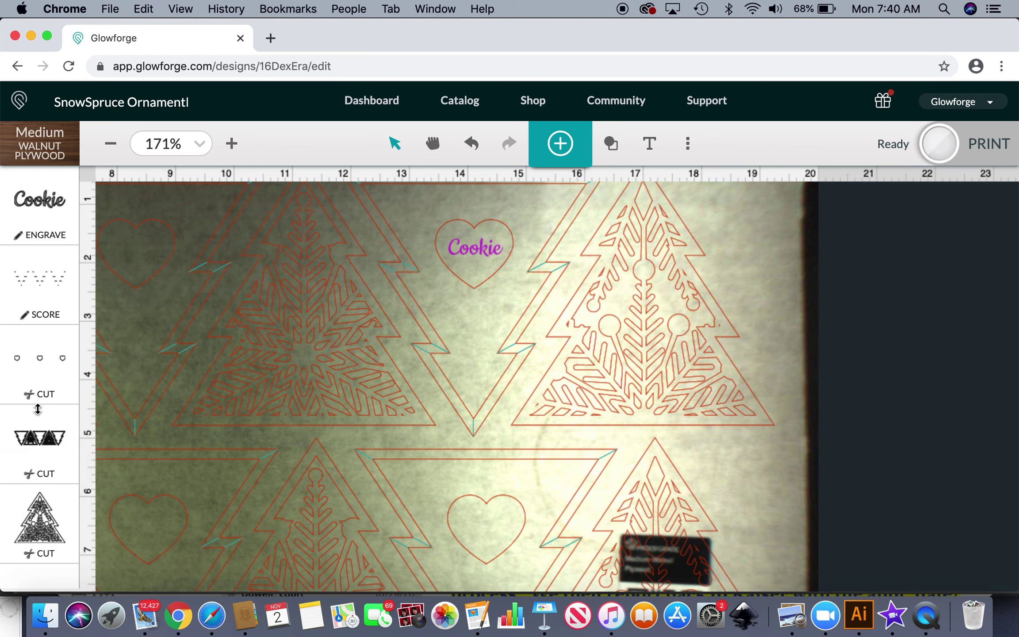